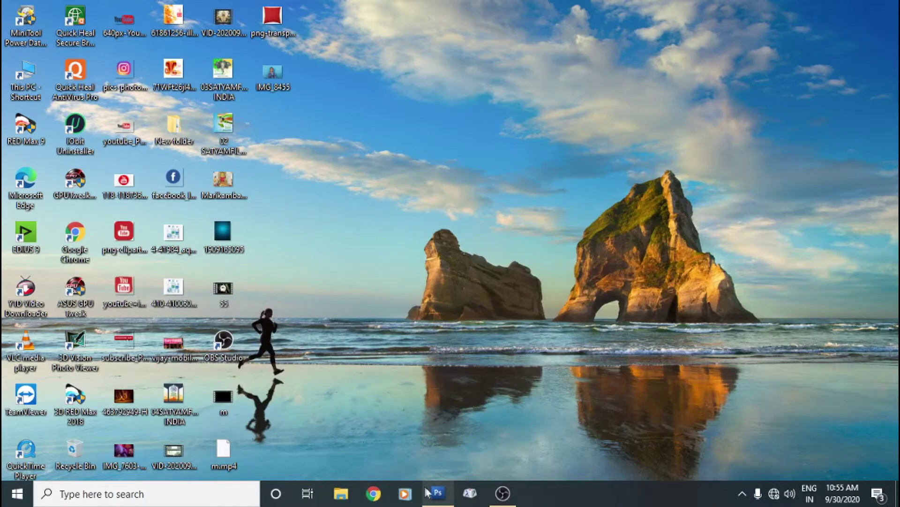
# Step: Restore the Photoshop CS3 Extended window from the taskbar
pyautogui.click(436, 492)
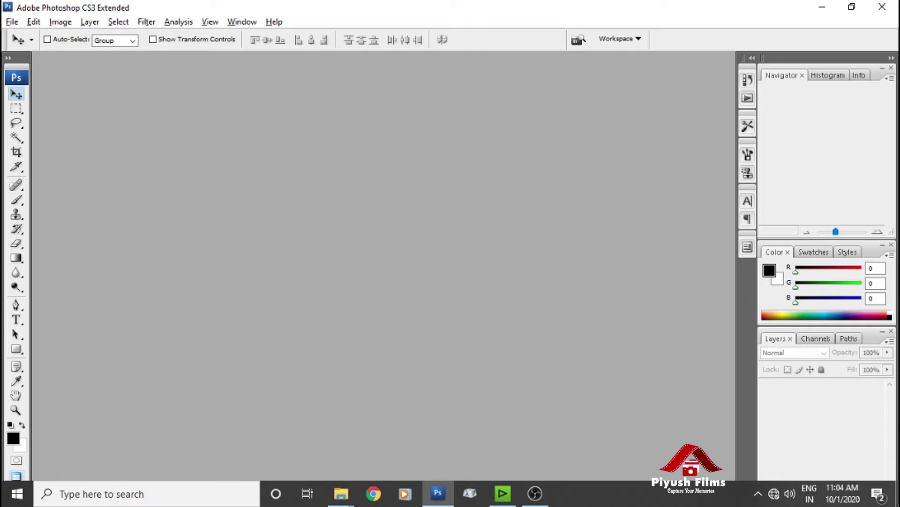
# Step: Open the girl's portrait photo IMG_8455.JPG
pyautogui.doubleClick(527, 227)
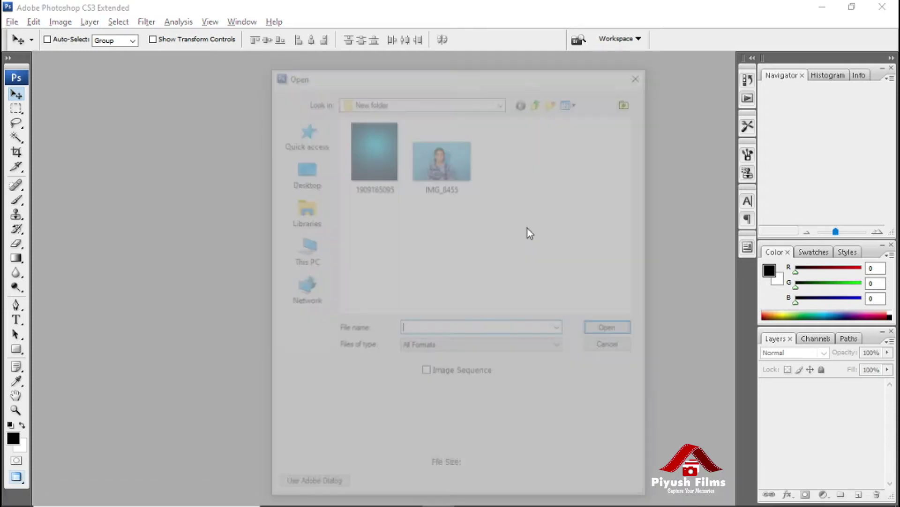
pyautogui.click(455, 181)
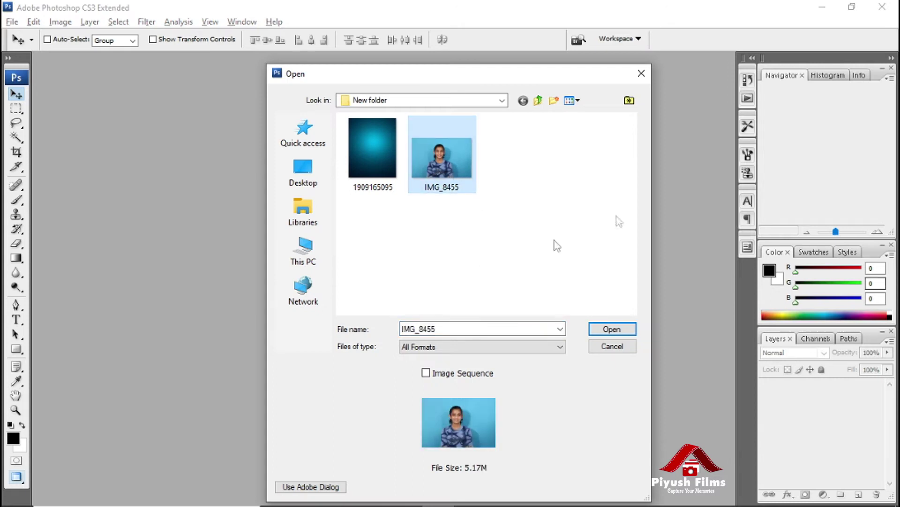
pyautogui.click(610, 330)
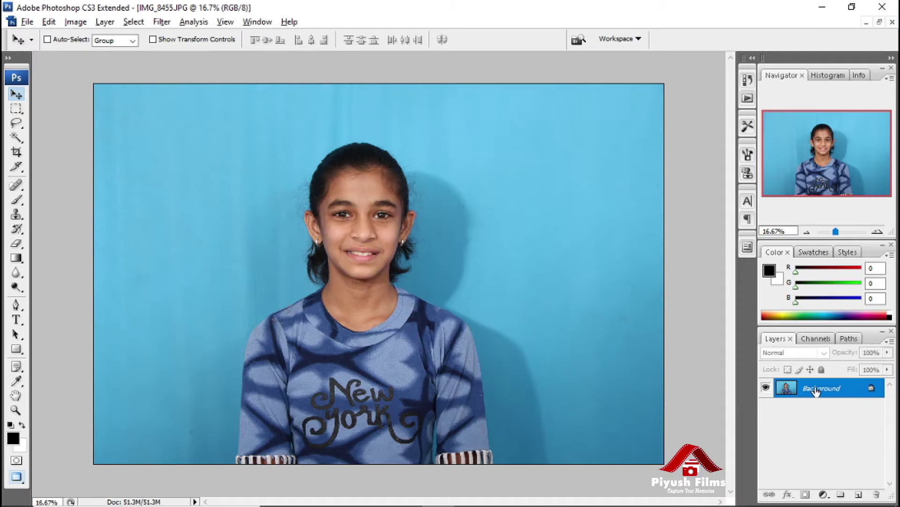
# Step: Duplicate the photo into Layer 1 and Layer 1 copy, setting Layer 1 to Luminosity blending
pyautogui.hotkey('ctrl', 'j')
pyautogui.hotkey('ctrl', 'j')
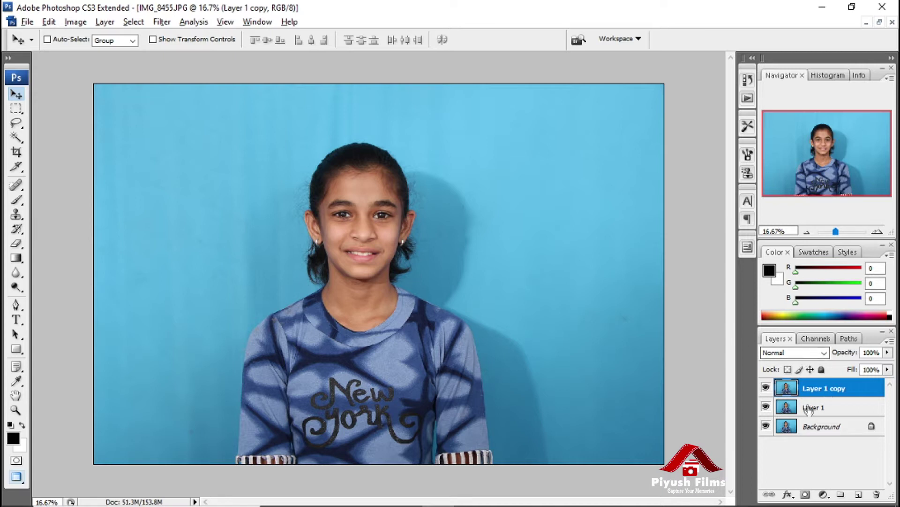
pyautogui.click(808, 408)
pyautogui.click(824, 355)
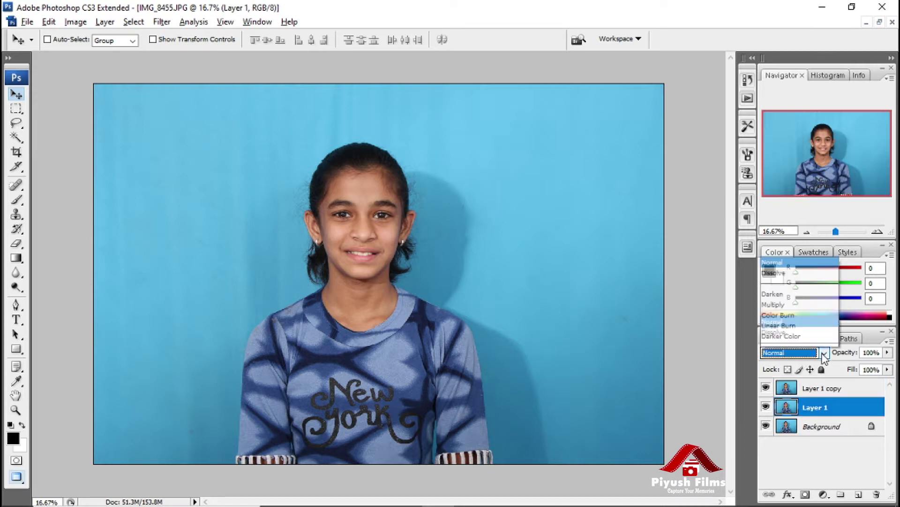
pyautogui.click(794, 346)
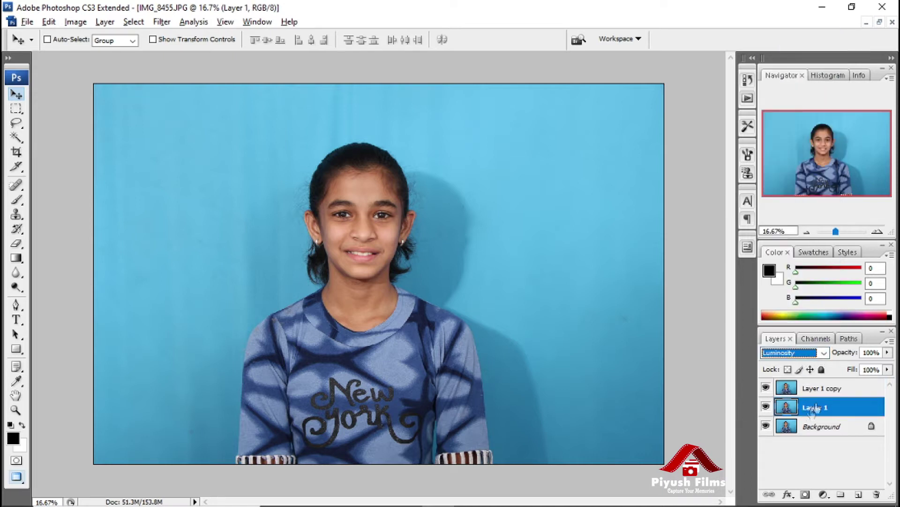
pyautogui.click(829, 387)
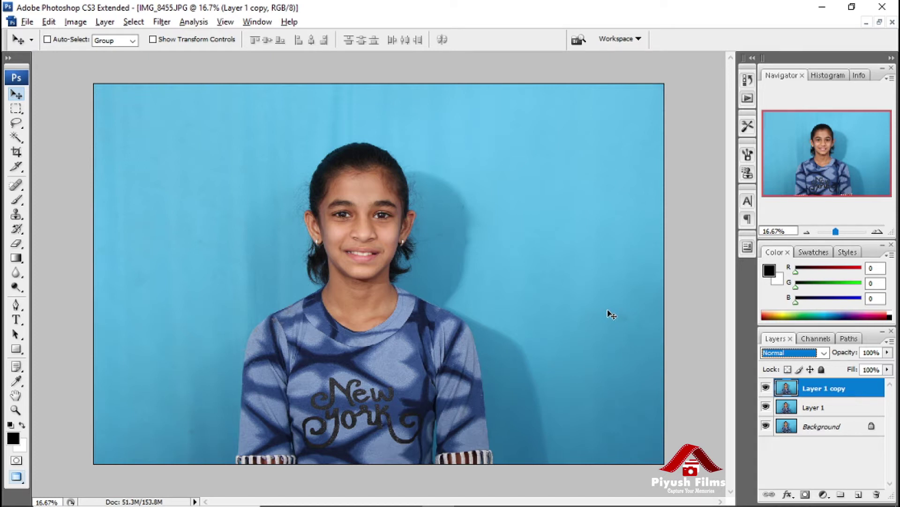
pyautogui.click(572, 307)
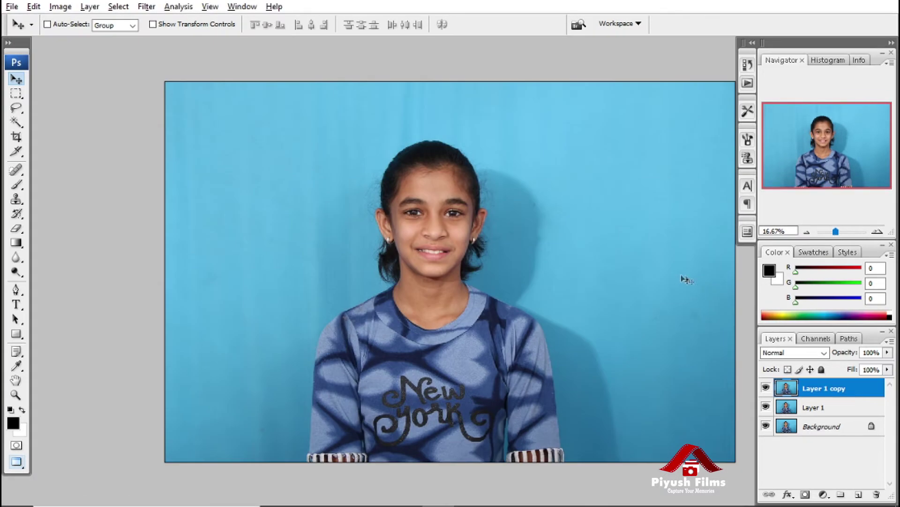
# Step: Open 1909165095.jpg and drag the gradient into IMG_8455 as Layer 2
pyautogui.press('f')
pyautogui.press('f')
pyautogui.press('f')
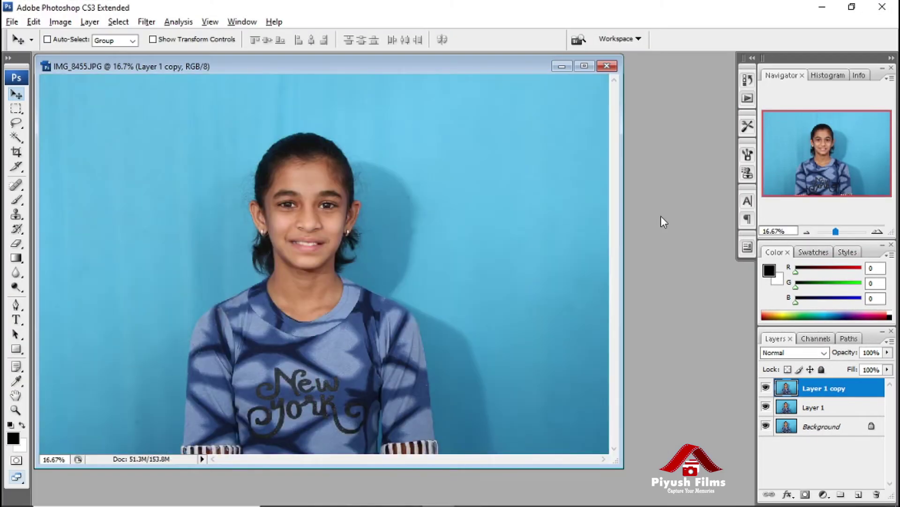
pyautogui.doubleClick(661, 217)
pyautogui.click(381, 163)
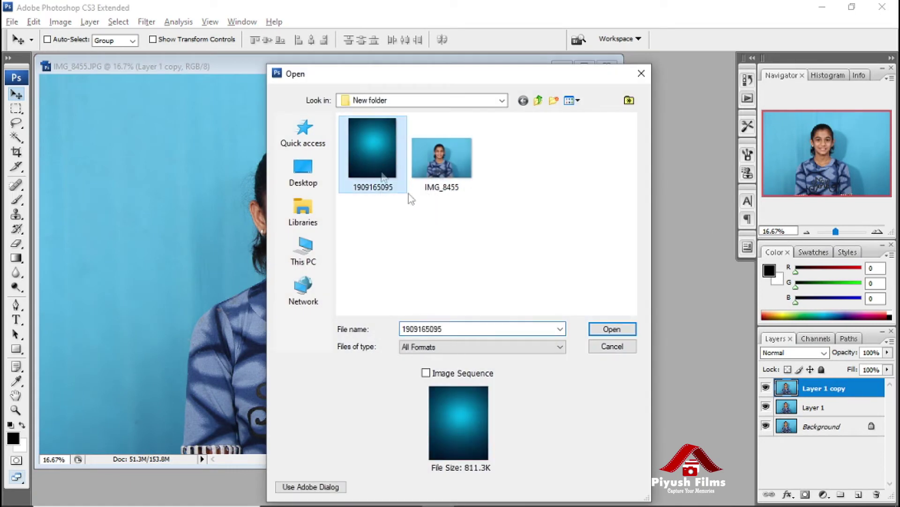
pyautogui.click(612, 329)
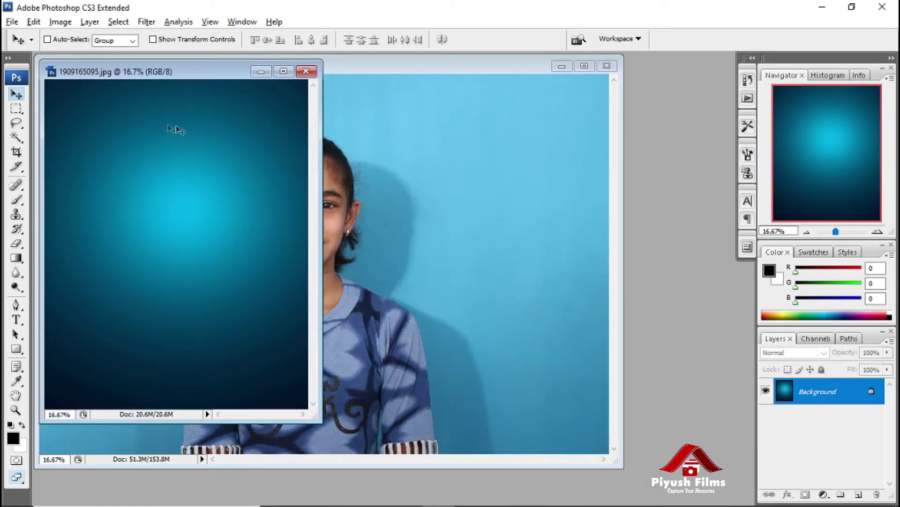
pyautogui.moveTo(219, 167); pyautogui.dragTo(404, 188)
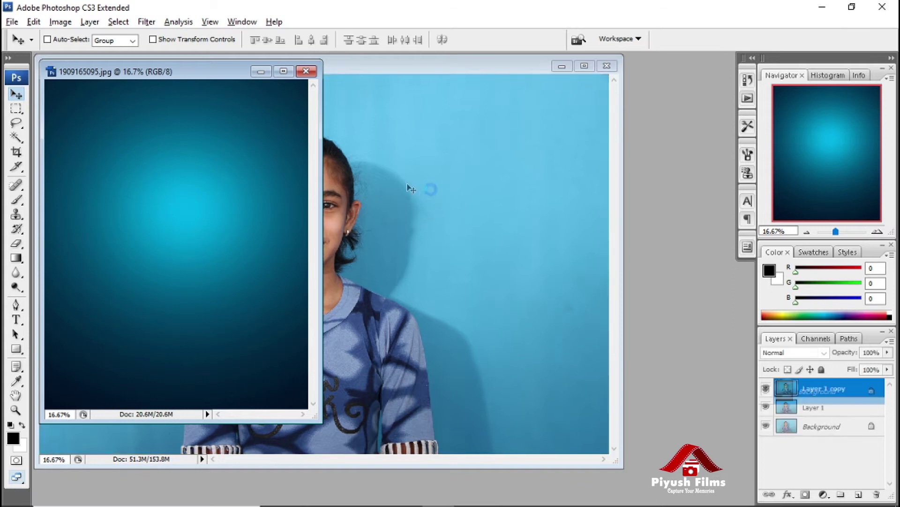
pyautogui.doubleClick(424, 69)
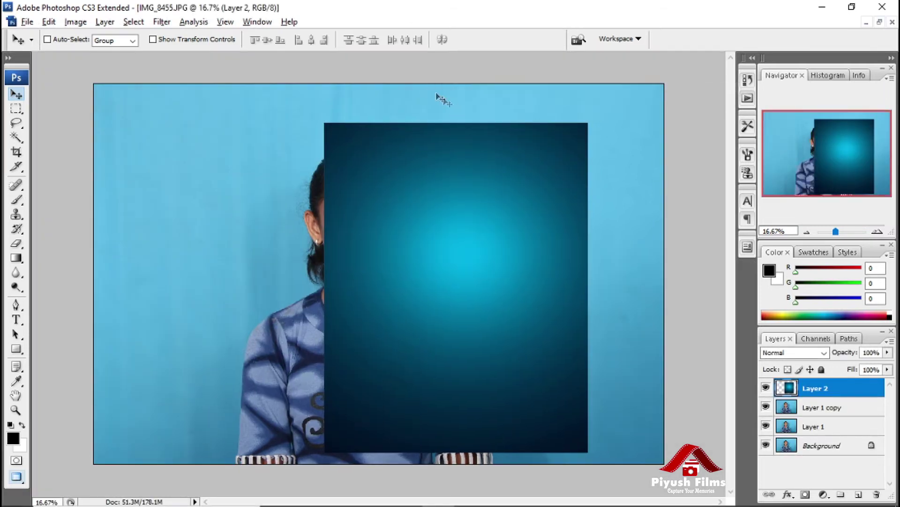
# Step: Move gradient Layer 2 down to just above Background, beneath both portrait copies
pyautogui.press('f')
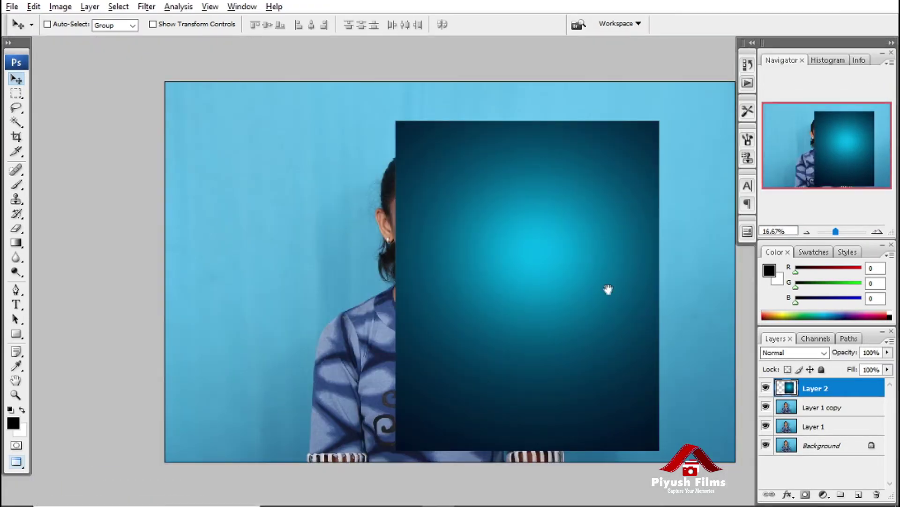
pyautogui.moveTo(606, 288); pyautogui.dragTo(495, 242)
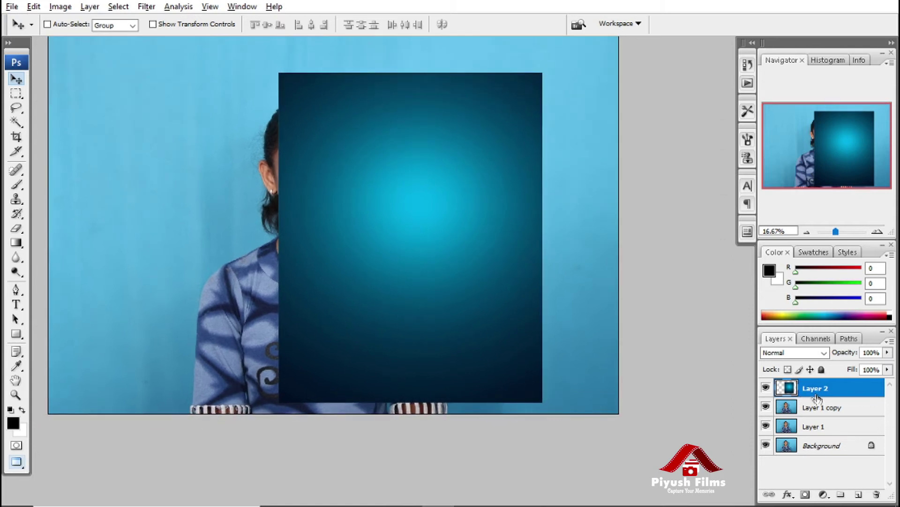
pyautogui.click(824, 409)
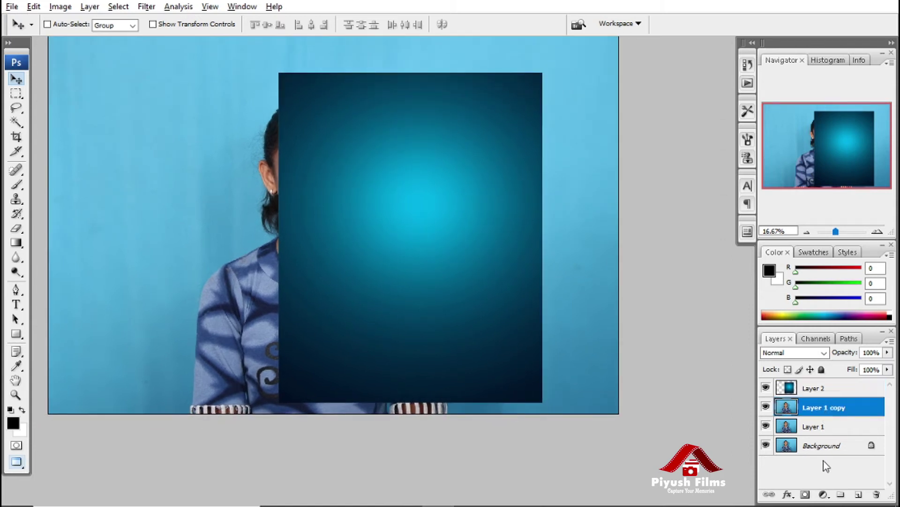
pyautogui.click(825, 429)
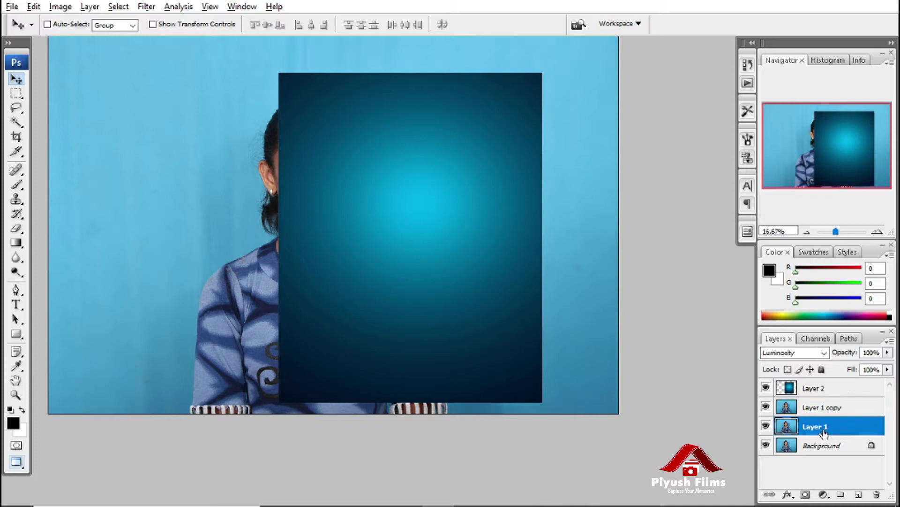
pyautogui.click(822, 388)
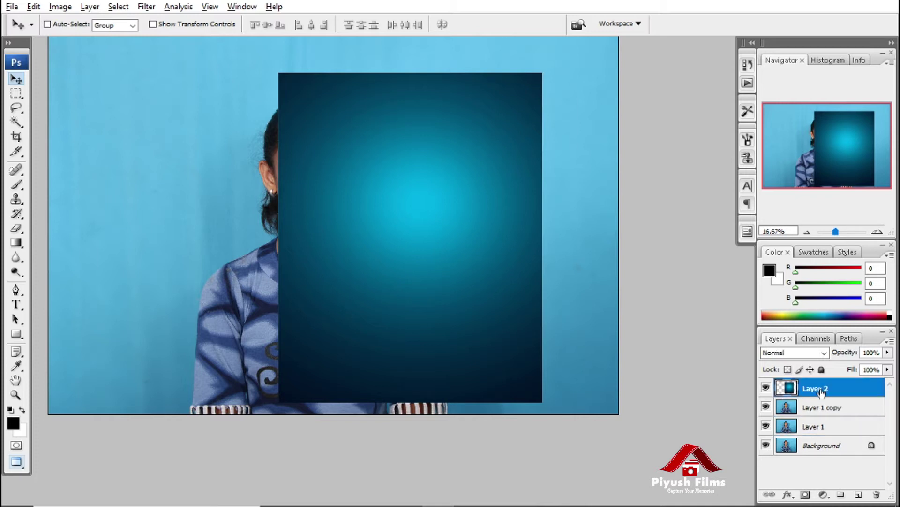
pyautogui.moveTo(822, 392); pyautogui.dragTo(825, 435)
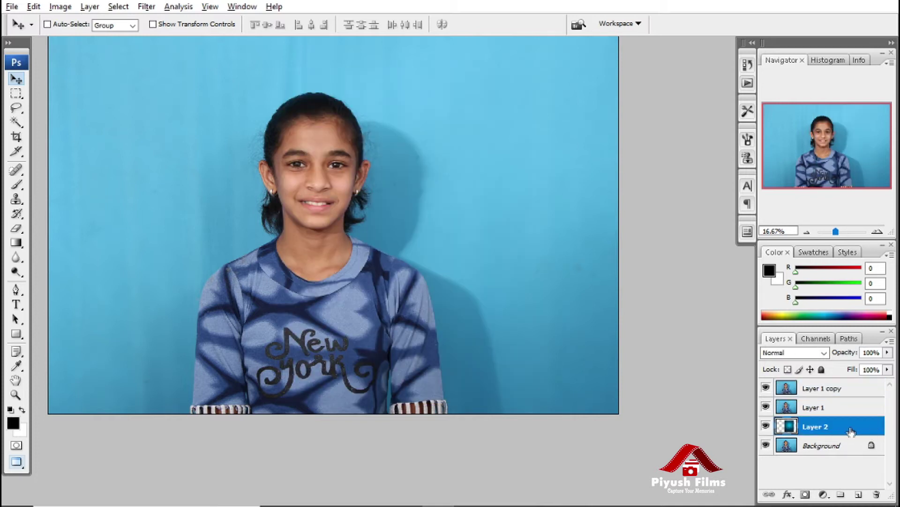
pyautogui.click(821, 389)
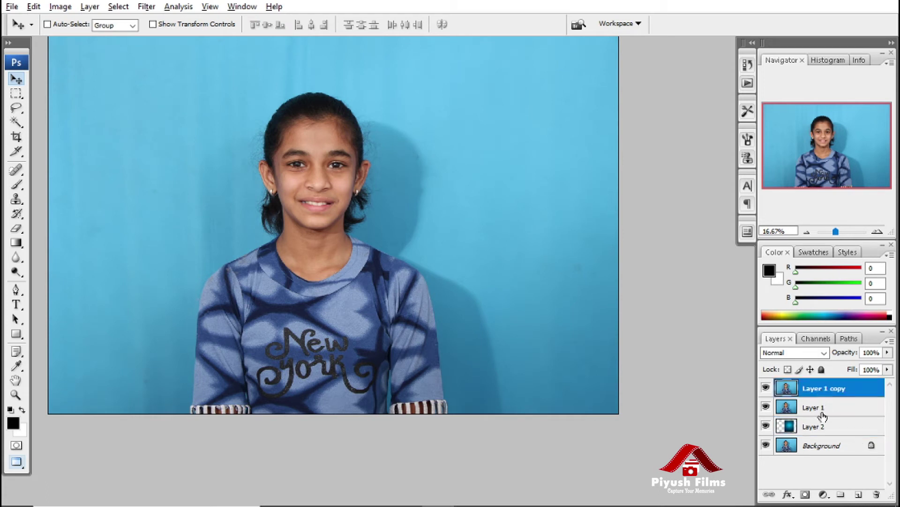
pyautogui.click(823, 408)
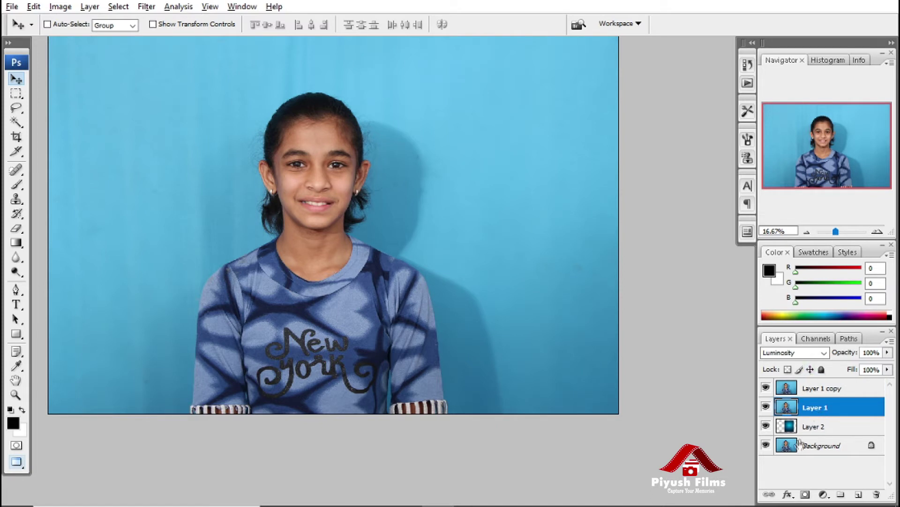
pyautogui.click(815, 433)
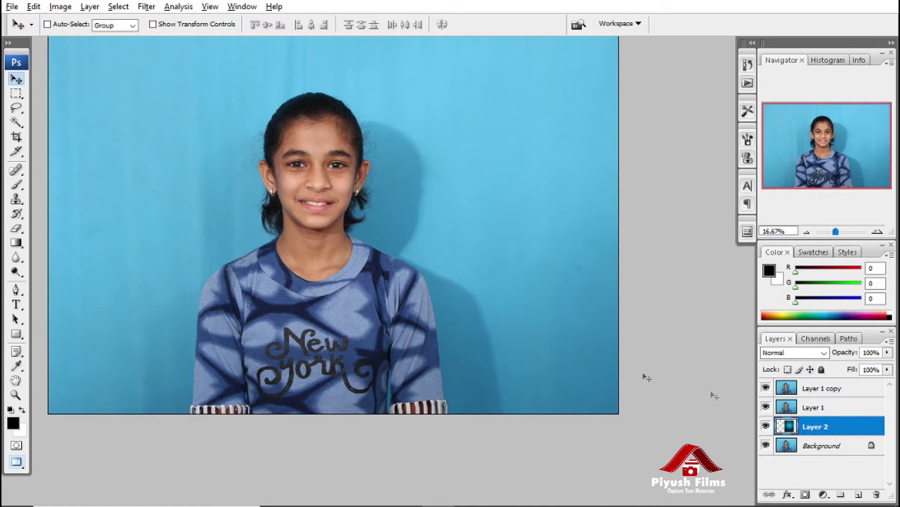
# Step: Scale gradient Layer 2 to about 249.5% by 140.8% so it covers the canvas
pyautogui.hotkey('ctrl', 't')
pyautogui.moveTo(450, 276); pyautogui.dragTo(328, 254)
pyautogui.moveTo(424, 370)
pyautogui.mouseDown()
pyautogui.moveTo(483, 422)
pyautogui.moveTo(621, 441)
pyautogui.mouseUp()
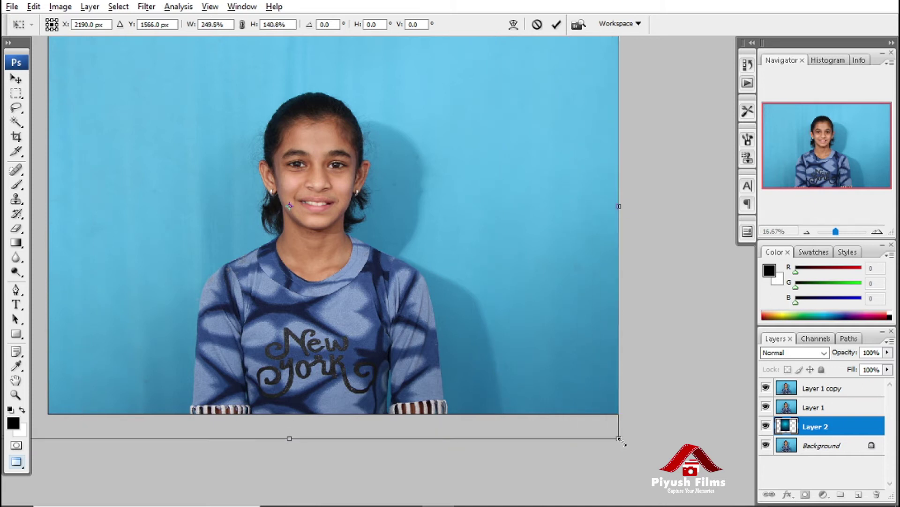
pyautogui.moveTo(366, 305); pyautogui.dragTo(378, 310)
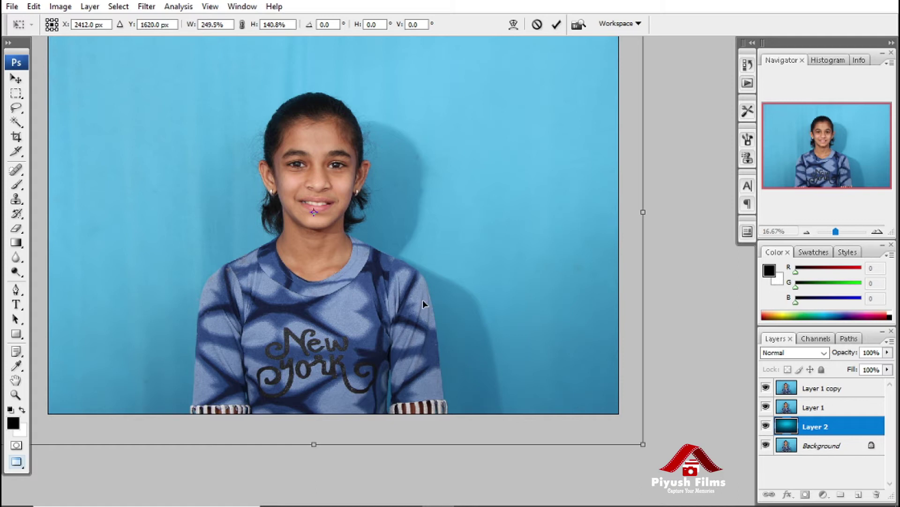
pyautogui.press('Return')
pyautogui.moveTo(385, 230); pyautogui.dragTo(420, 263)
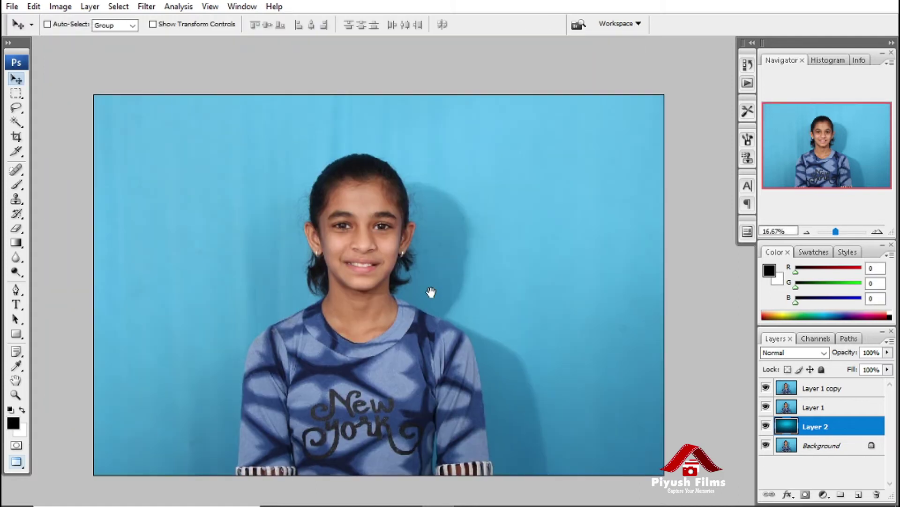
# Step: On Layer 1 copy, Magic Wand-select the blue backdrop around the girl, including the lower-left and right areas
pyautogui.click(806, 412)
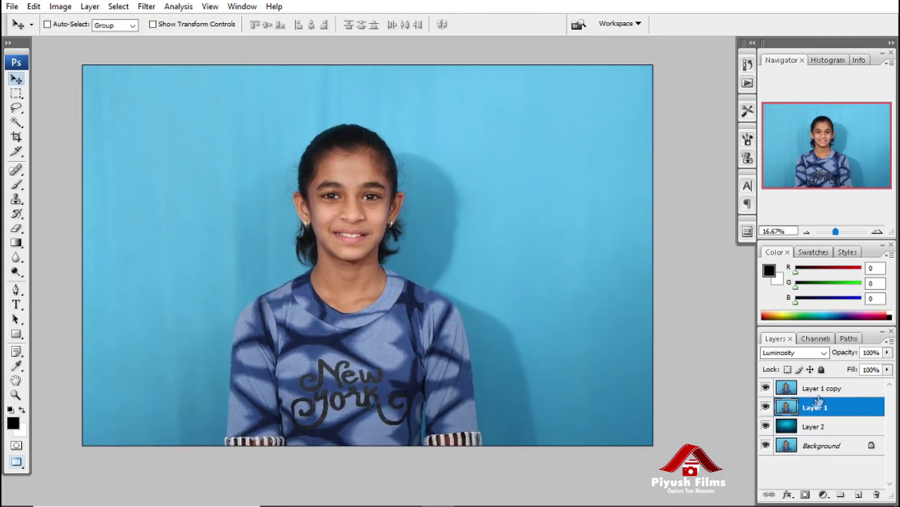
pyautogui.click(820, 389)
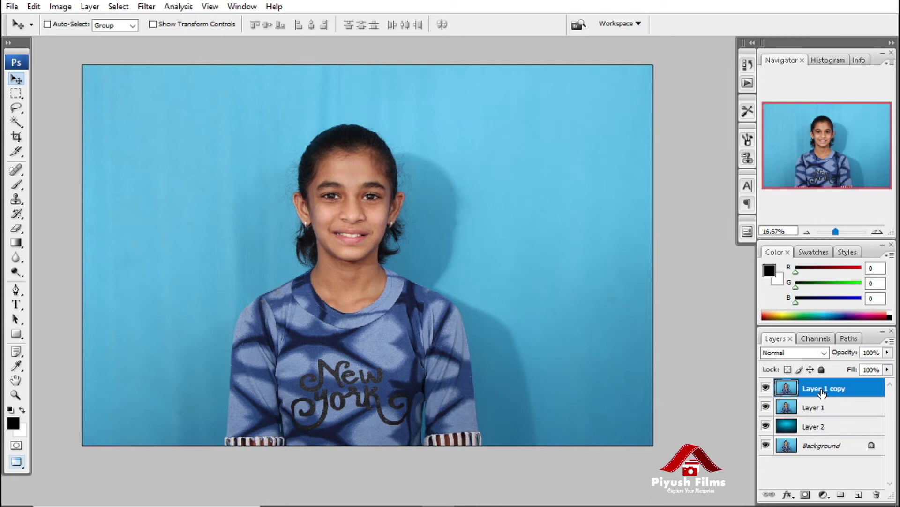
pyautogui.click(19, 124)
pyautogui.click(212, 167)
pyautogui.click(191, 392)
pyautogui.click(504, 414)
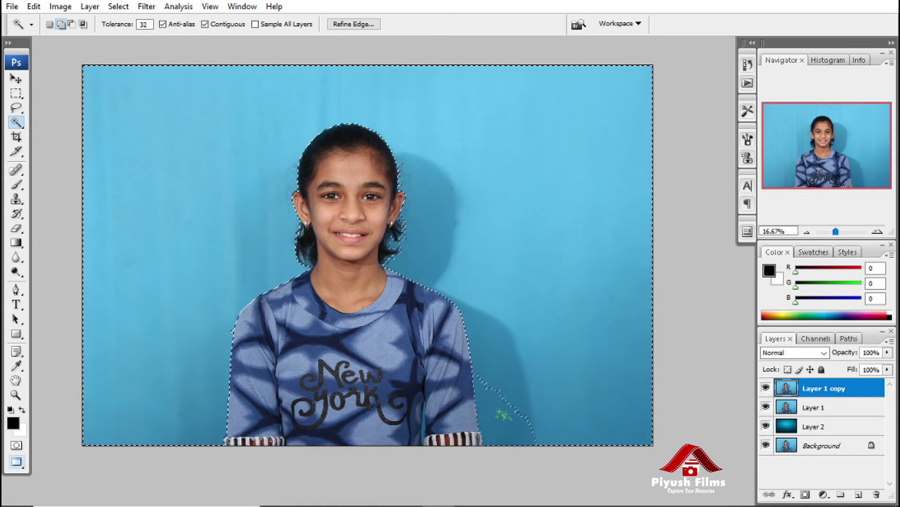
# Step: Feather the selection 2 pixels, delete the backdrop, and deselect
pyautogui.rightClick(343, 150)
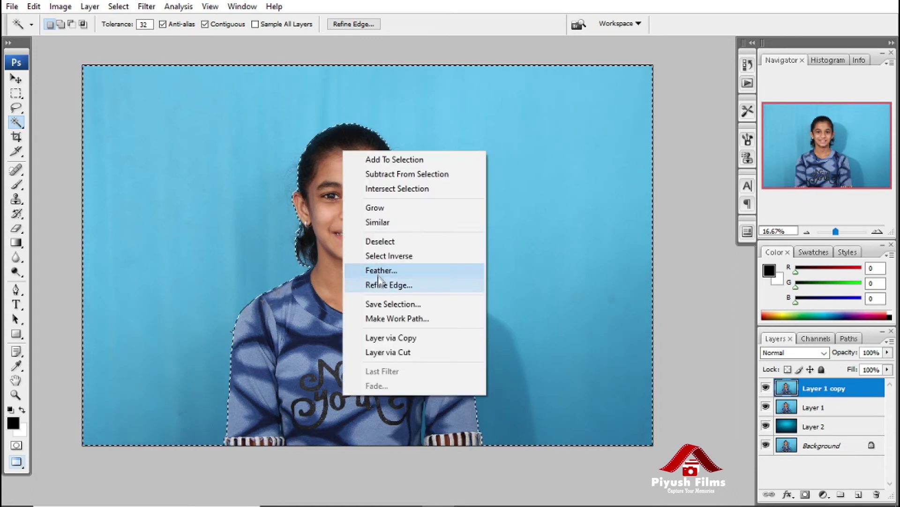
pyautogui.click(378, 276)
pyautogui.write('2')
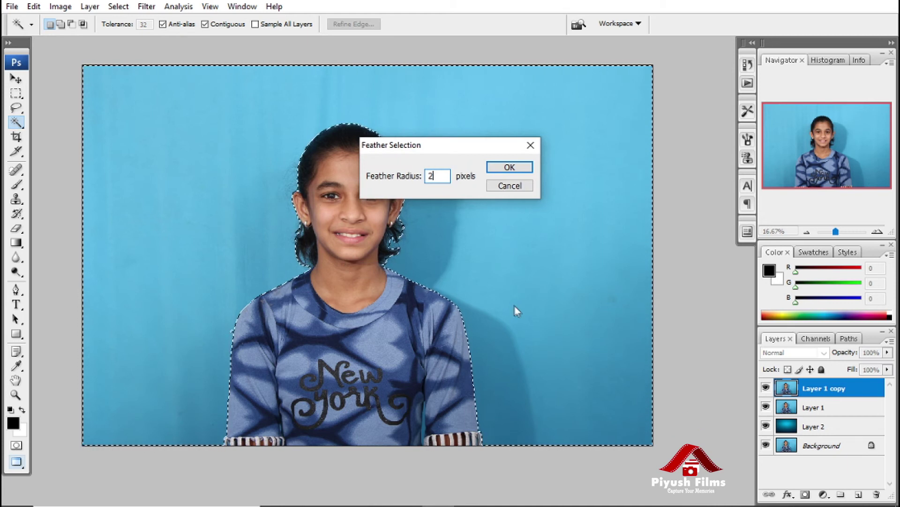
pyautogui.press('Return')
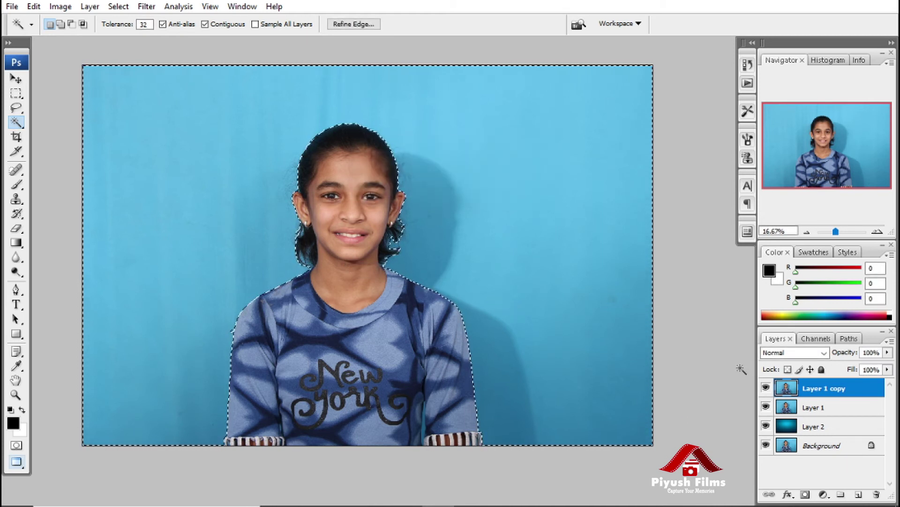
pyautogui.press('Delete')
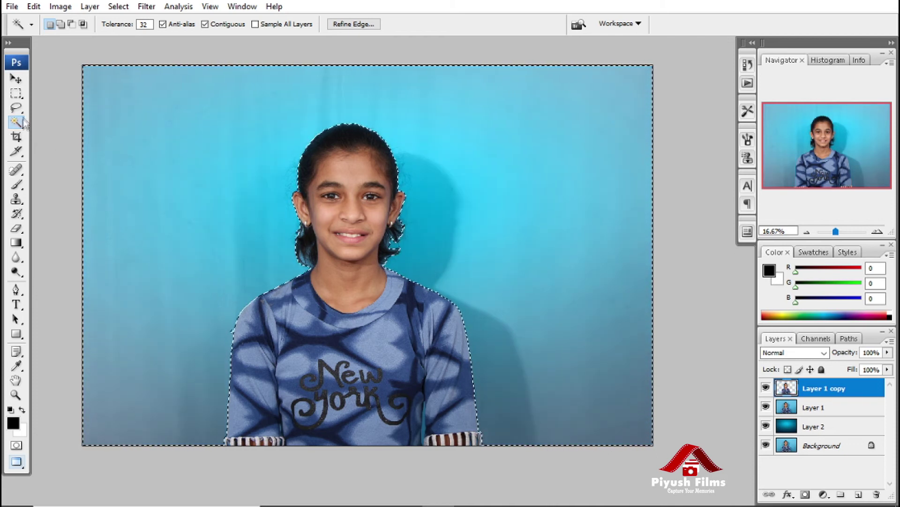
pyautogui.click(16, 93)
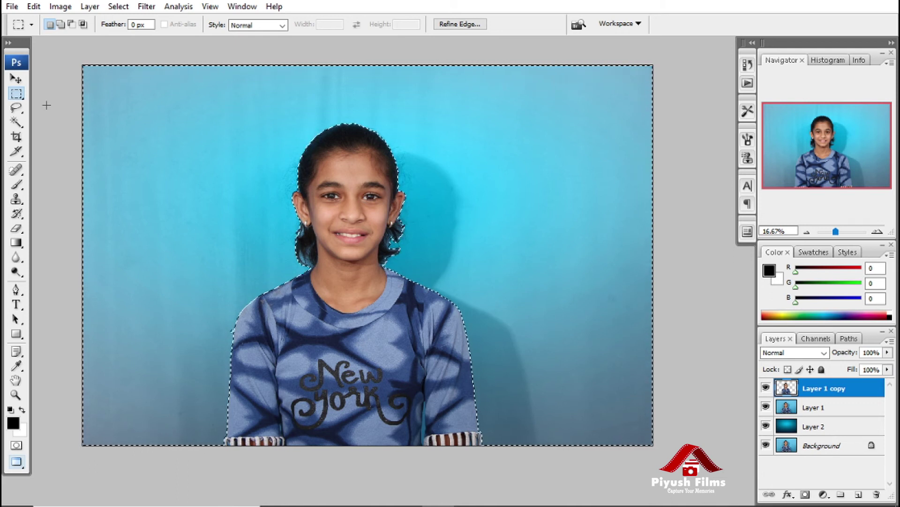
pyautogui.hotkey('ctrl', 'd')
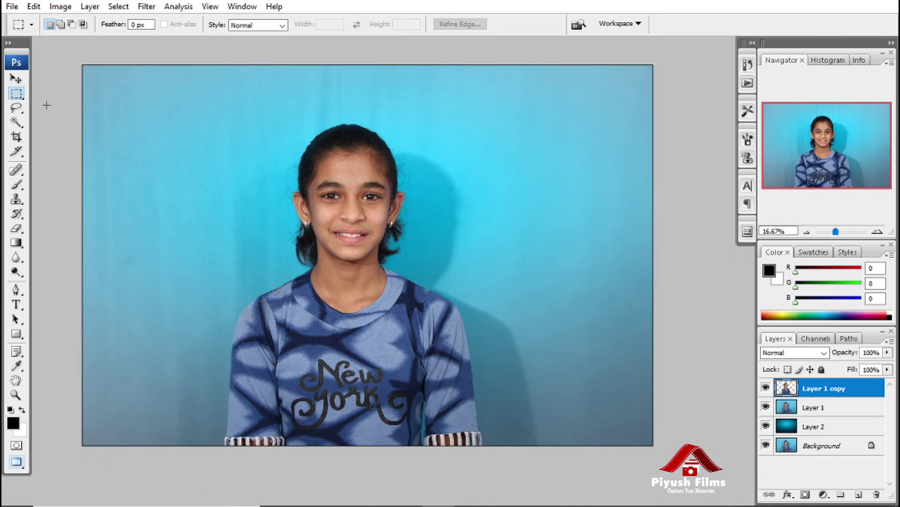
# Step: Erase Layer 1's blue backdrop with a soft 2500-pixel eraser to reveal the teal gradient
pyautogui.click(818, 410)
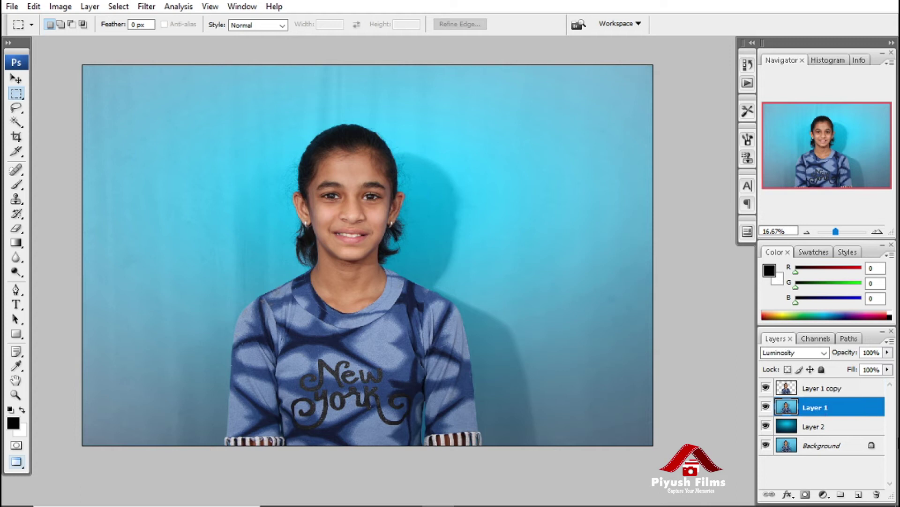
pyautogui.click(15, 229)
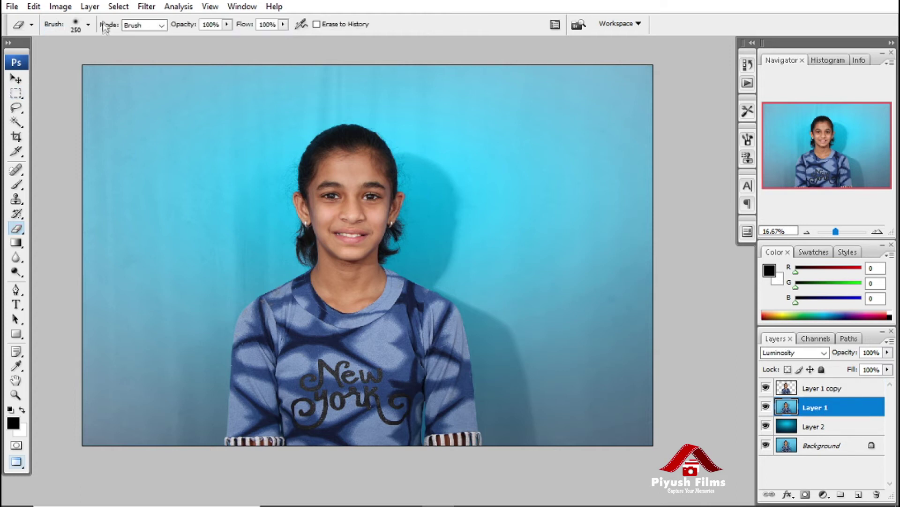
pyautogui.click(89, 25)
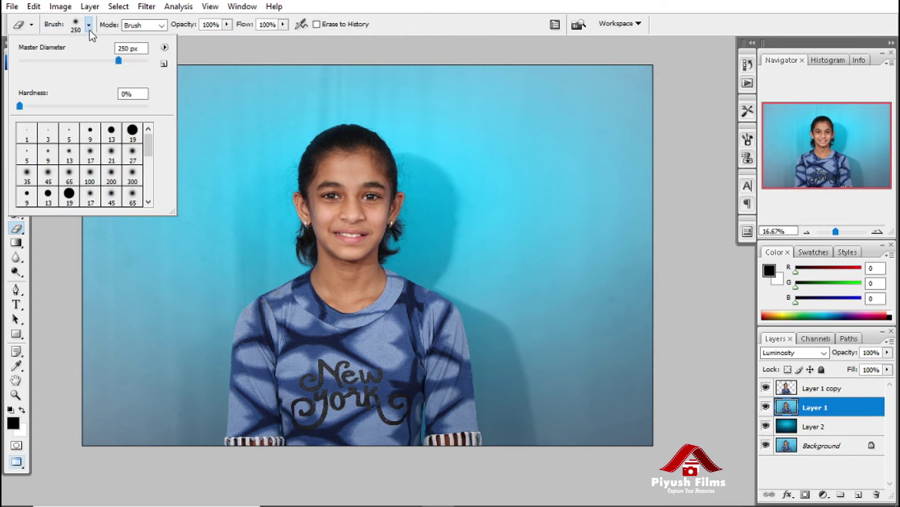
pyautogui.click(26, 178)
pyautogui.click(286, 50)
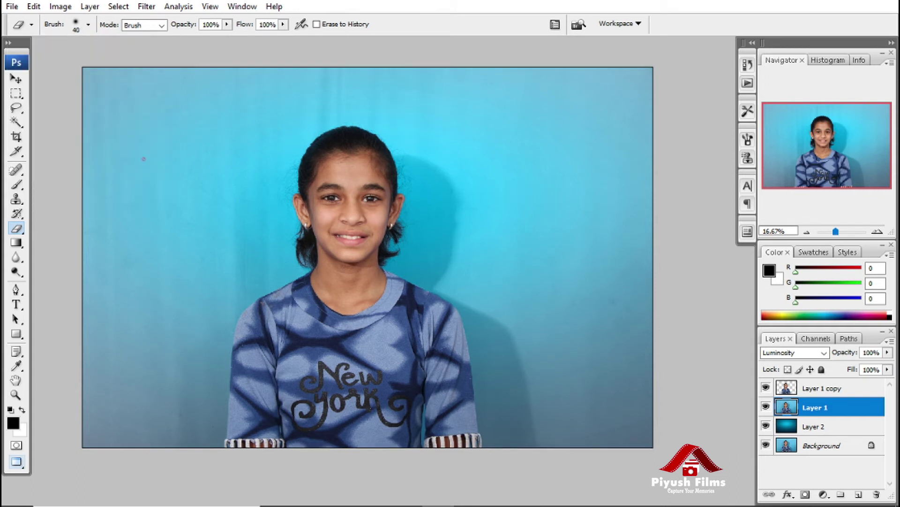
pyautogui.press(']')
pyautogui.press(']')
pyautogui.press(']')
pyautogui.press(']')
pyautogui.press(']')
pyautogui.press(']')
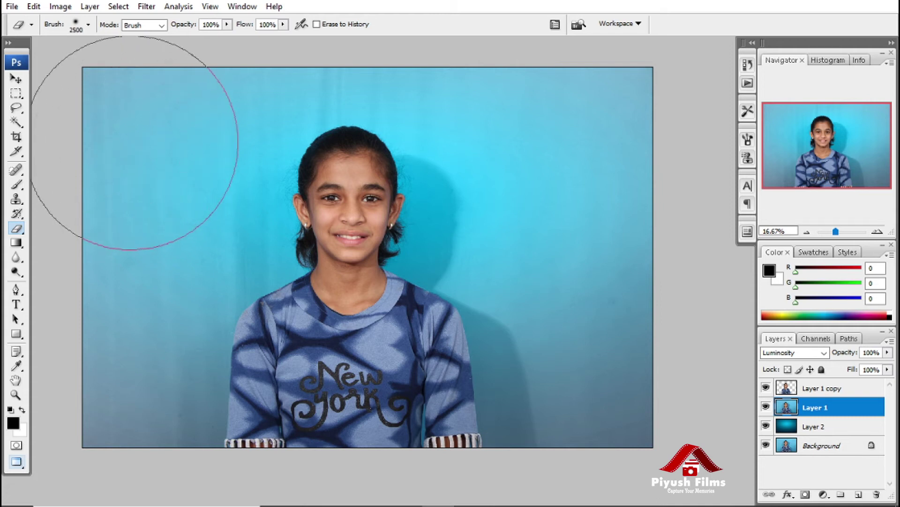
pyautogui.moveTo(162, 112)
pyautogui.mouseDown()
pyautogui.moveTo(150, 322)
pyautogui.moveTo(161, 272)
pyautogui.moveTo(131, 150)
pyautogui.moveTo(230, 26)
pyautogui.moveTo(271, 5)
pyautogui.moveTo(413, 19)
pyautogui.moveTo(527, 104)
pyautogui.moveTo(563, 155)
pyautogui.moveTo(536, 375)
pyautogui.moveTo(599, 392)
pyautogui.moveTo(627, 332)
pyautogui.mouseUp()
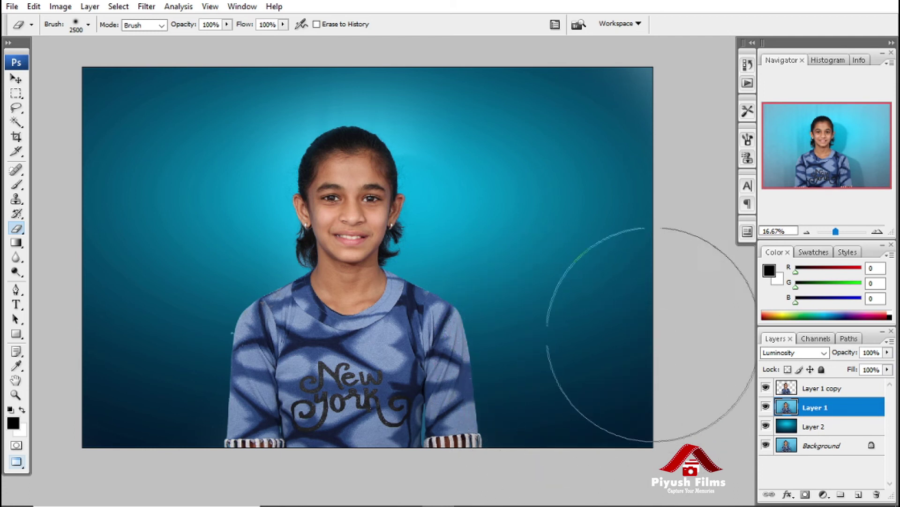
pyautogui.click(829, 391)
pyautogui.scroll(1, 363, 239)
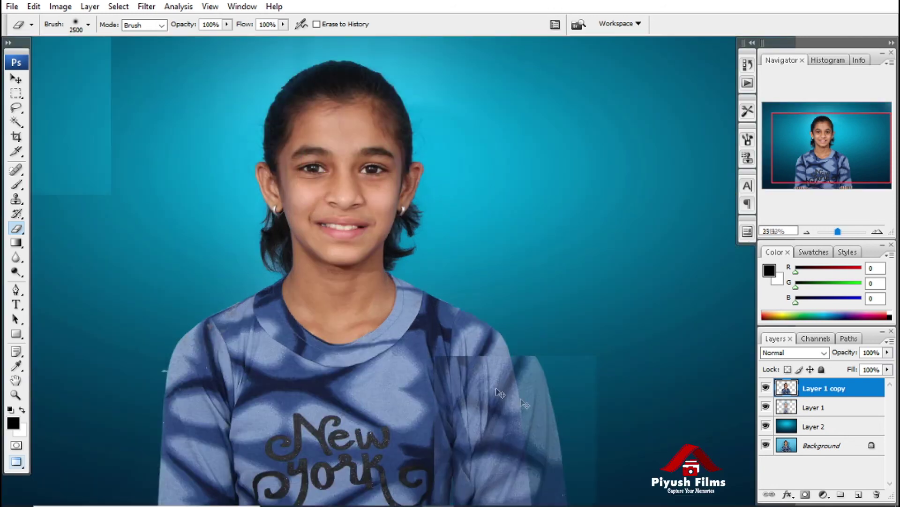
pyautogui.scroll(1, 363, 239)
pyautogui.moveTo(362, 239)
pyautogui.mouseDown()
pyautogui.moveTo(413, 330)
pyautogui.moveTo(412, 394)
pyautogui.mouseUp()
pyautogui.press('[')
pyautogui.press('[')
pyautogui.press('[')
pyautogui.press('[')
pyautogui.press('[')
pyautogui.press('[')
pyautogui.press('[')
pyautogui.press('[')
pyautogui.press('[')
pyautogui.press('[')
pyautogui.press('[')
pyautogui.press('[')
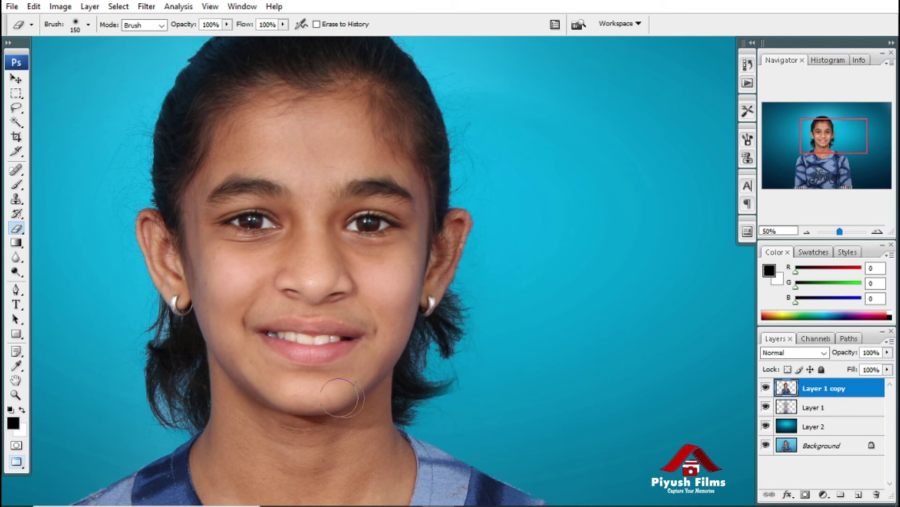
pyautogui.moveTo(342, 398); pyautogui.dragTo(537, 301)
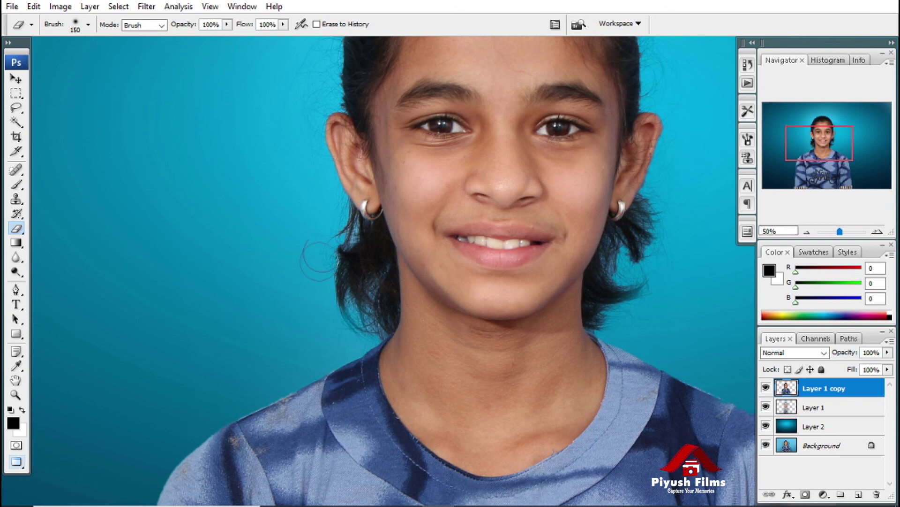
pyautogui.moveTo(321, 174); pyautogui.dragTo(274, 344)
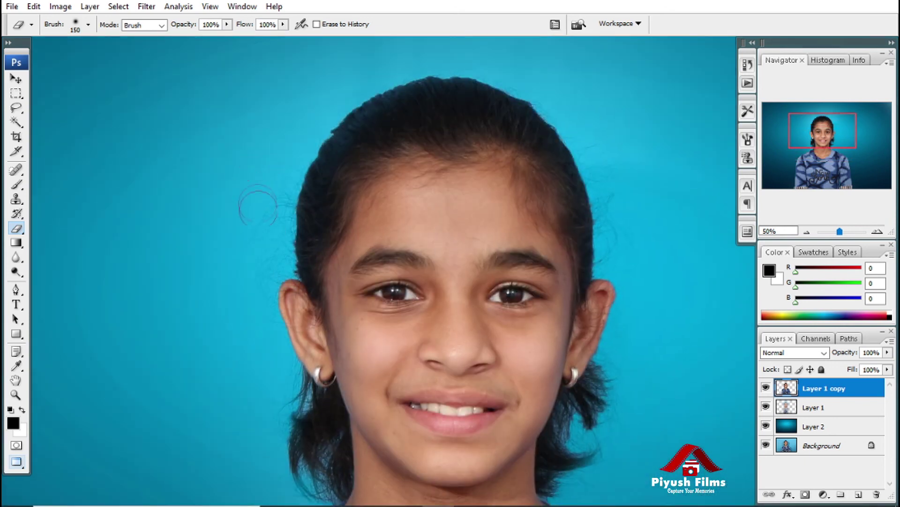
pyautogui.hotkey('ctrl', '-')
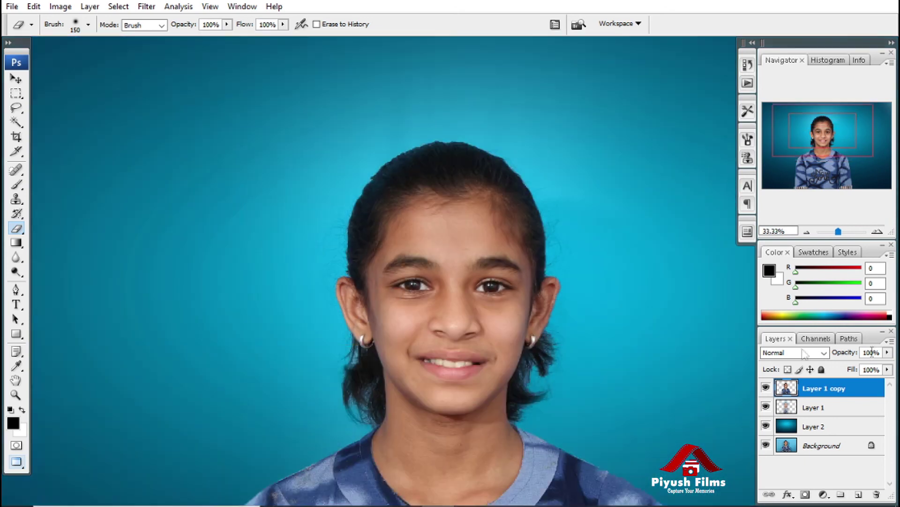
pyautogui.hotkey('ctrl', '-')
pyautogui.hotkey('ctrl', '-')
pyautogui.hotkey('ctrl', '-')
# Step: Merge all four layers into a single Background layer with Ctrl+Shift+E
pyautogui.keyDown('shift'); pyautogui.click(815, 446); pyautogui.keyUp('shift')
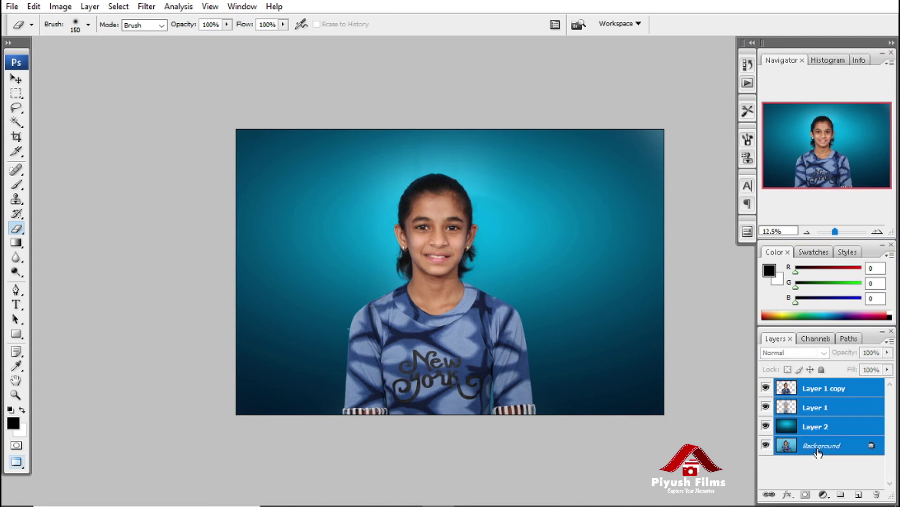
pyautogui.hotkey('ctrl', 'shift', 'e')
pyautogui.click(16, 78)
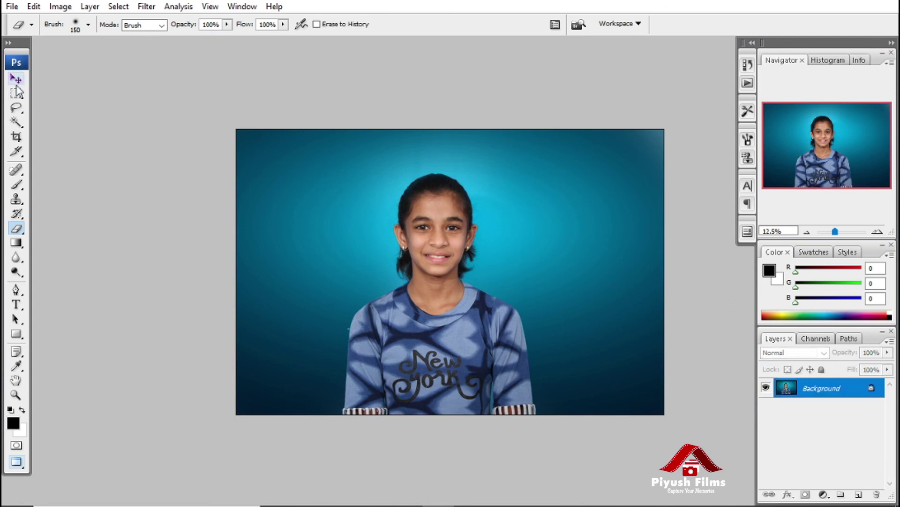
pyautogui.moveTo(562, 283); pyautogui.dragTo(523, 271)
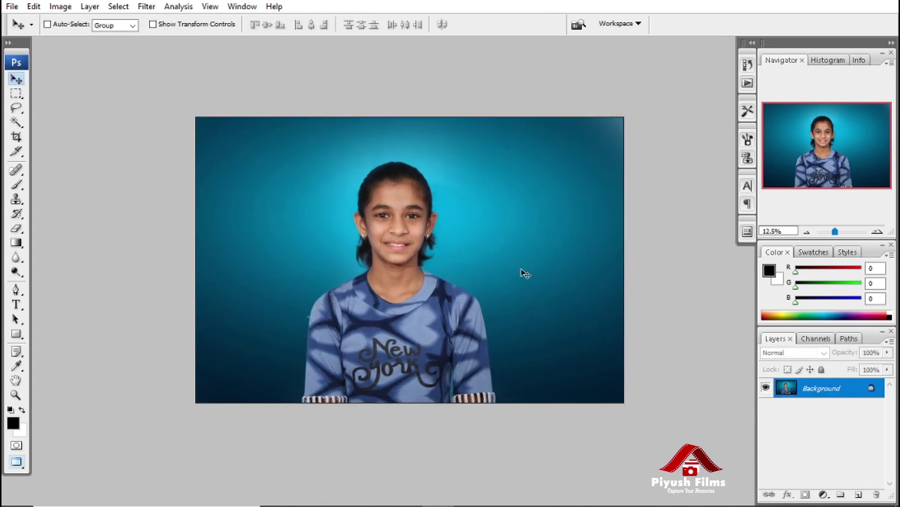